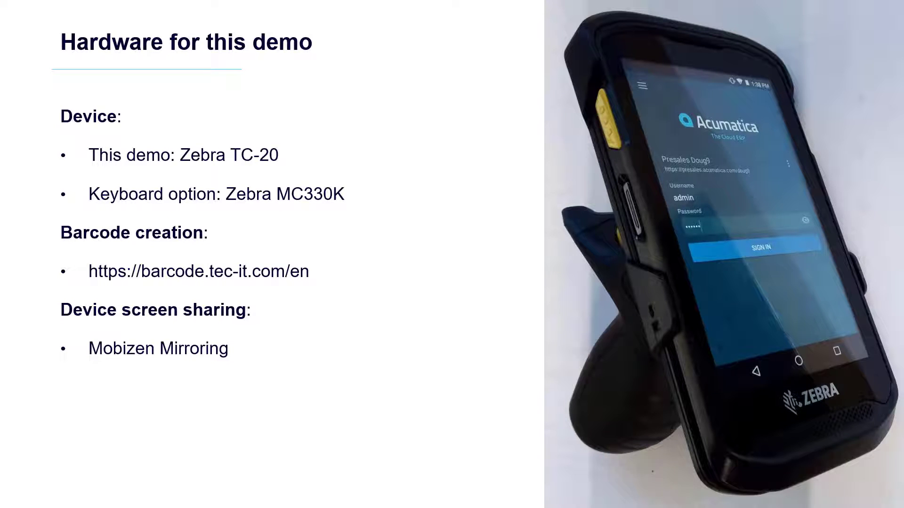
key(Right)
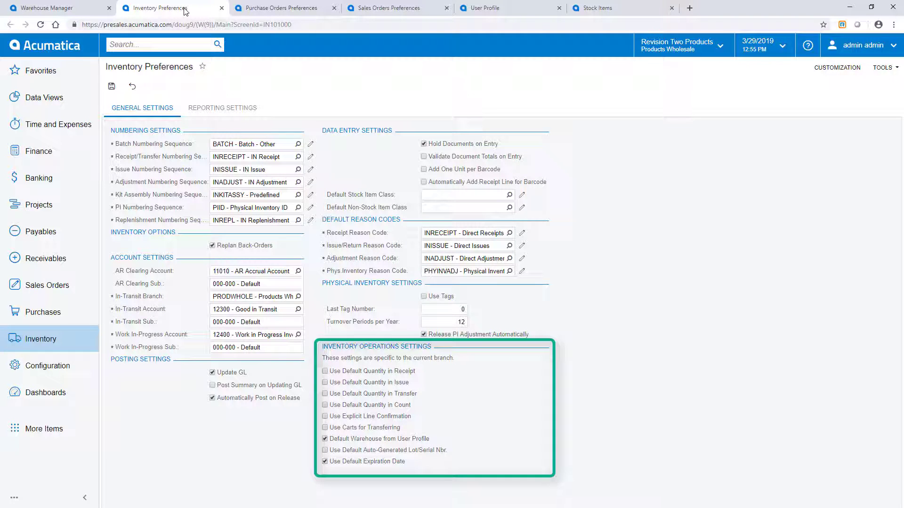
Review the purchase order receiving settings and the sales order fulfillment settings, and open the user profile page
click(263, 10)
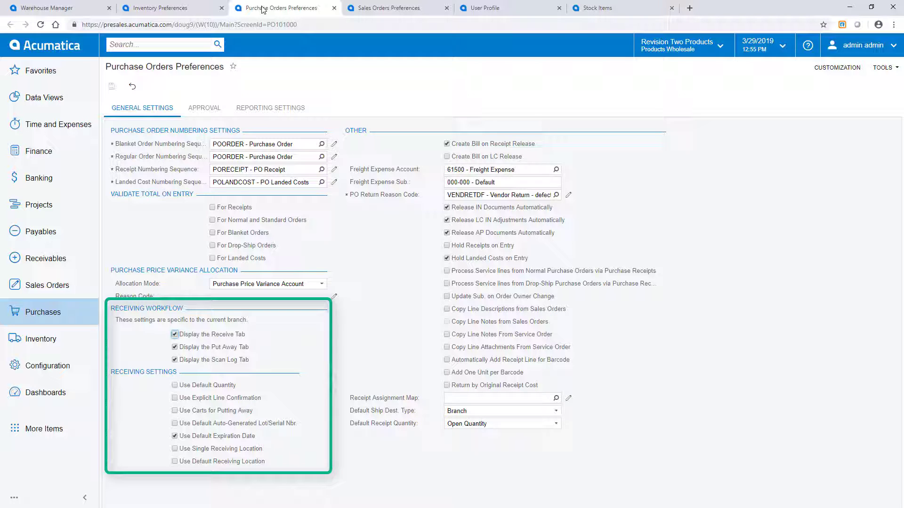
click(403, 15)
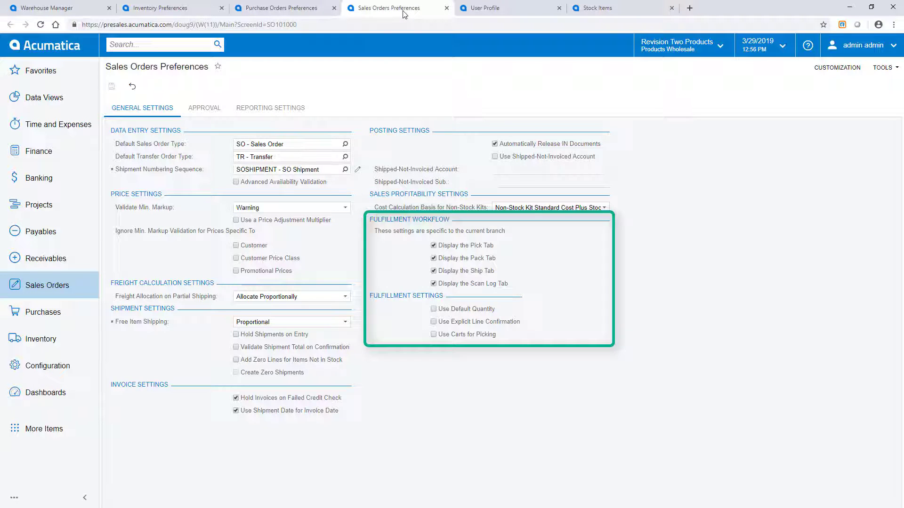
click(496, 13)
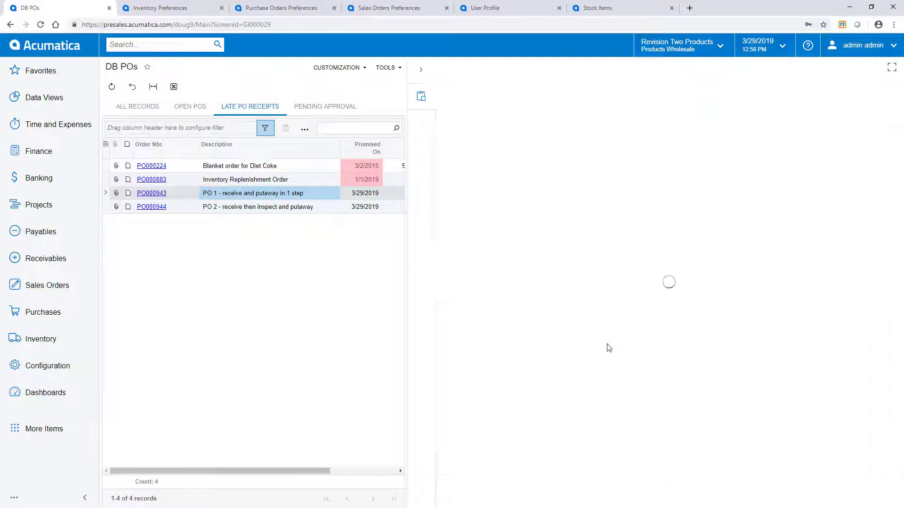
Switch to the mobile Receive and Put Away screen and enter item barcode 333P on the new receipt
mouse_move(548, 485)
mouse_down()
mouse_move(587, 490)
mouse_move(548, 488)
mouse_up()
key(alt+Tab)
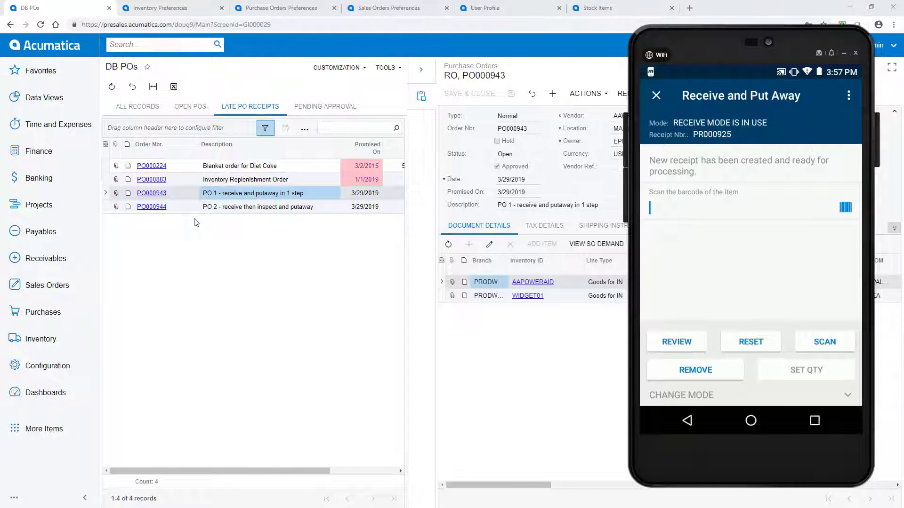
text(333P)
key(Return)
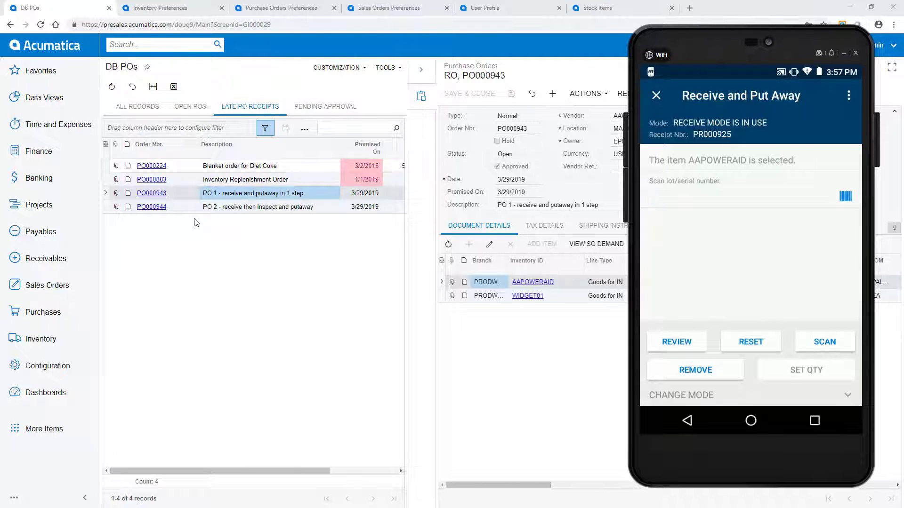
Check the barcode cross-references defined for stock item AAPOWERAID
click(591, 11)
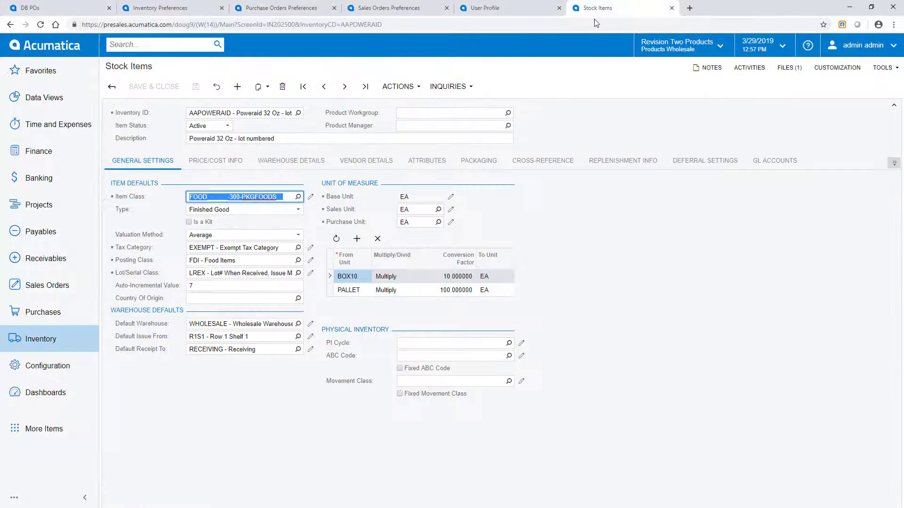
click(555, 161)
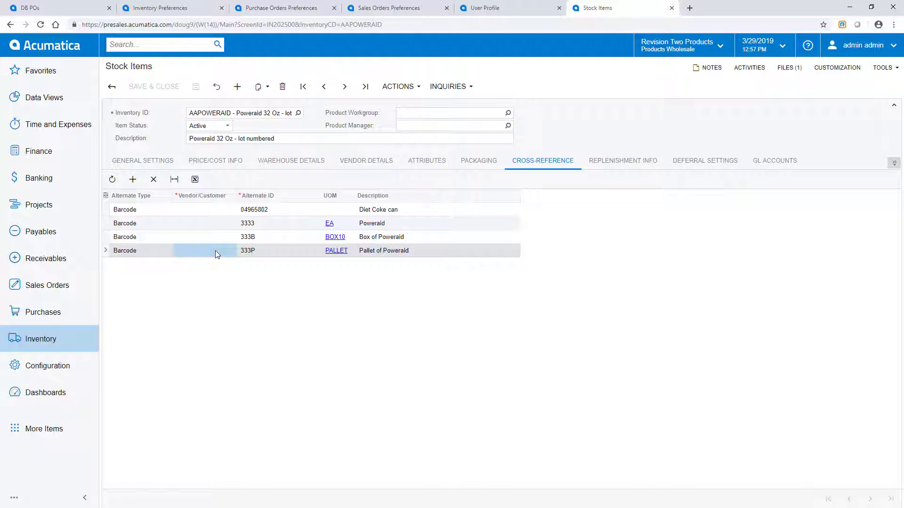
Return to the mobile receipt and enter lot/serial number SRN0001 and location R1S1 for AAPOWERAID
key(alt+Tab)
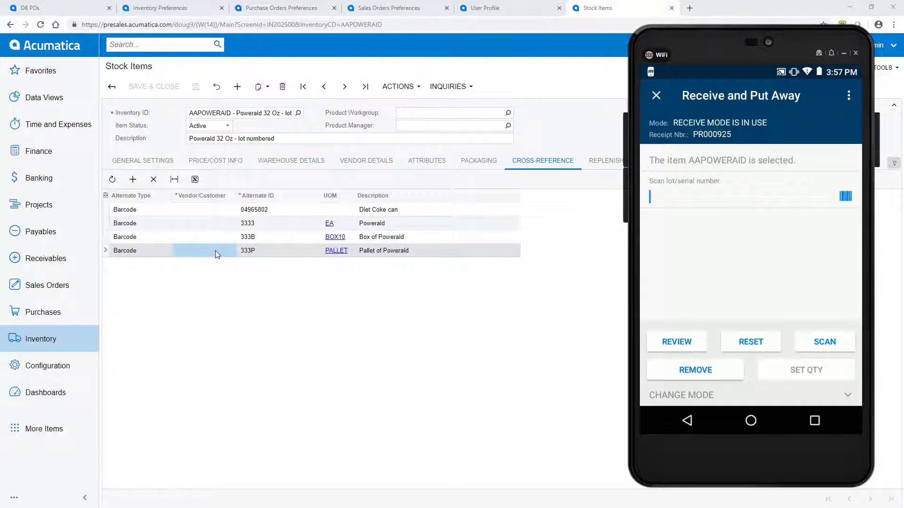
text(SRN0001)
key(Return)
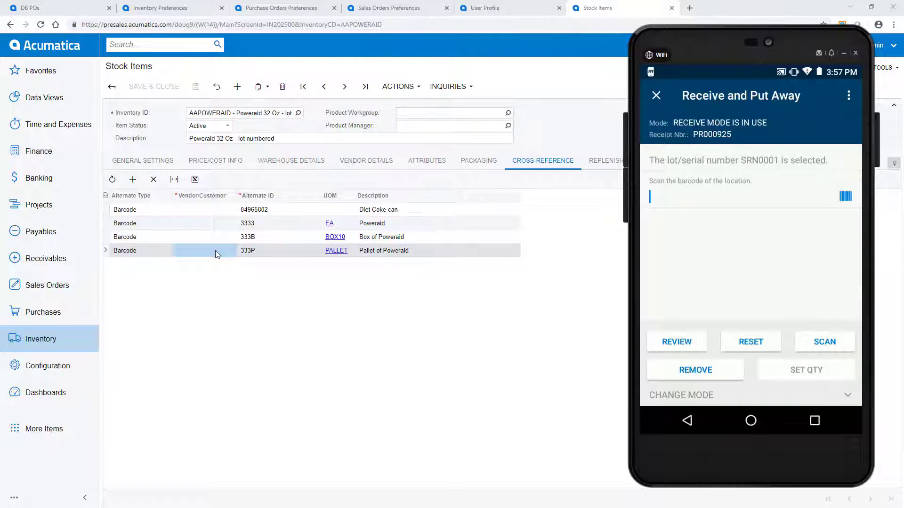
text(R1S1)
key(Return)
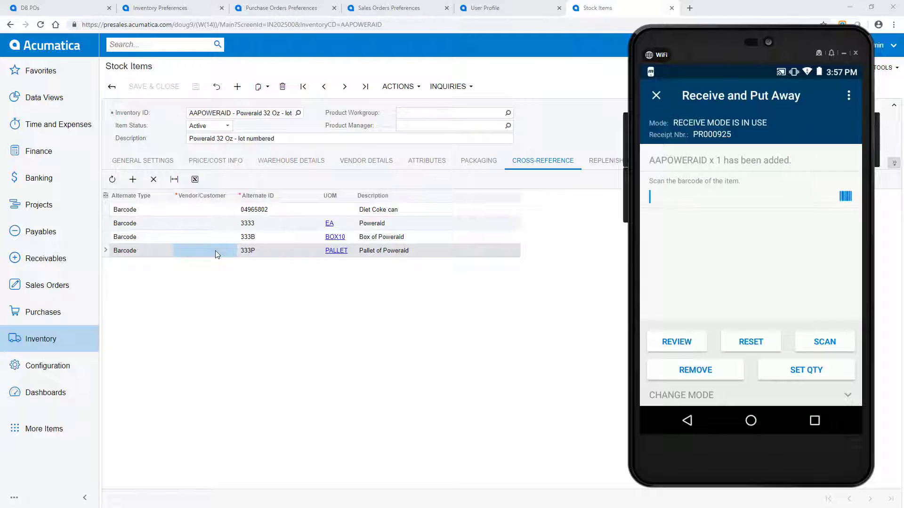
Receive WIDGET01 with barcode 5555, location R1S1 and quantity 7, and accept the additional receipt line
text(5555)
key(Return)
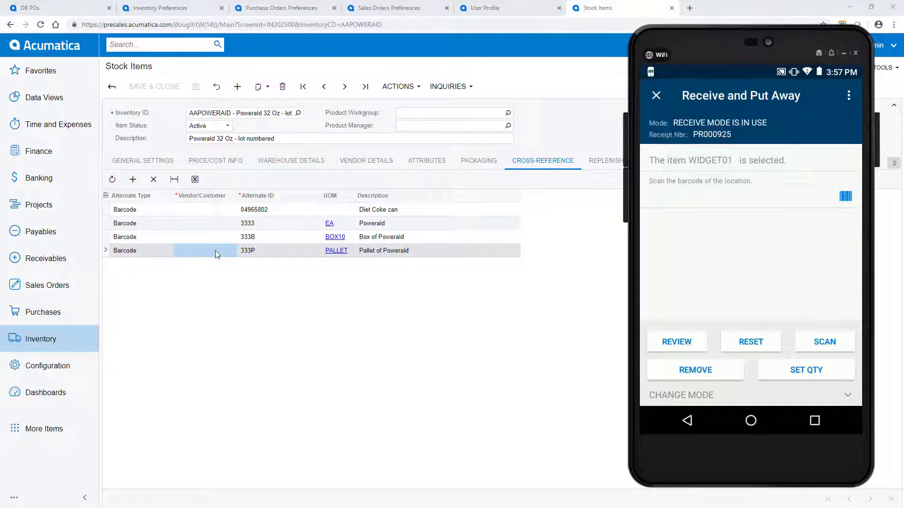
text(R1S1)
key(Return)
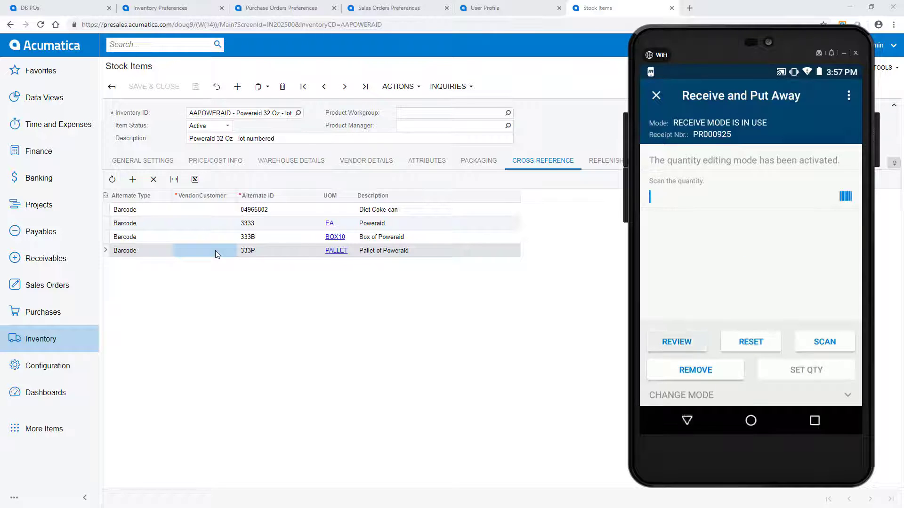
text(7)
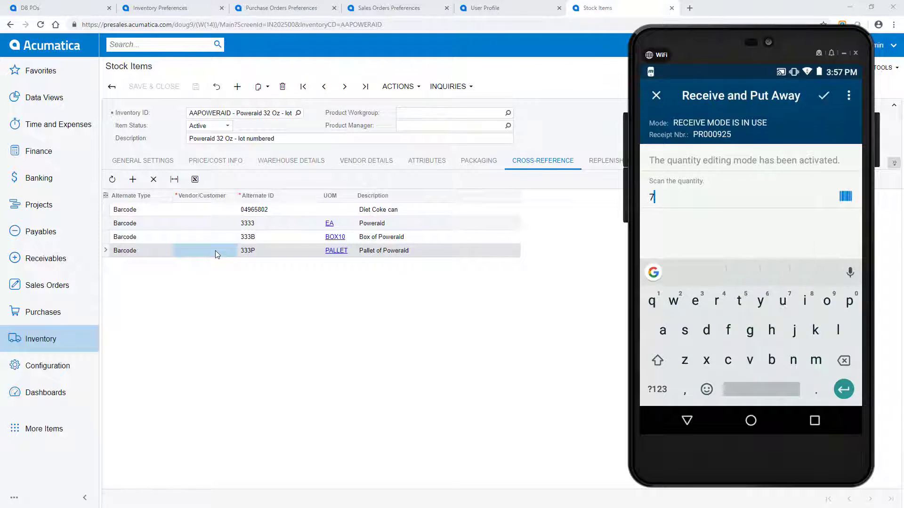
key(Return)
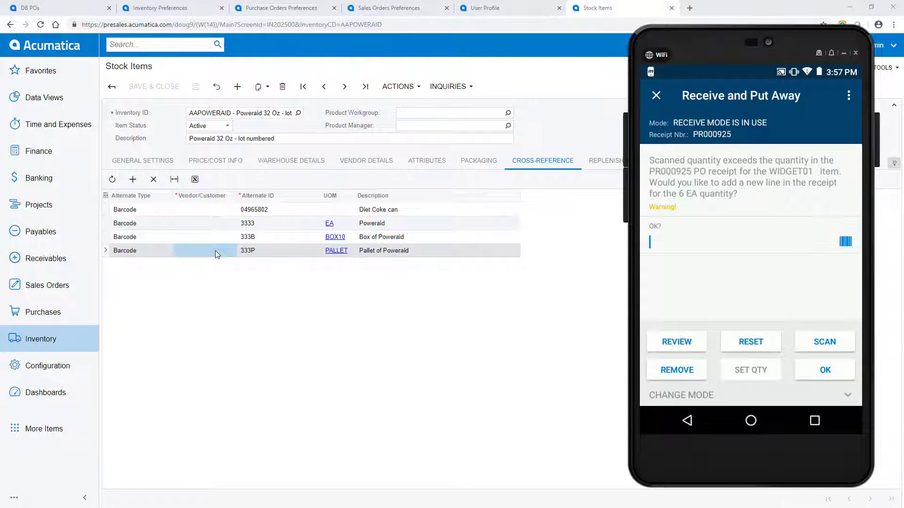
key(Return)
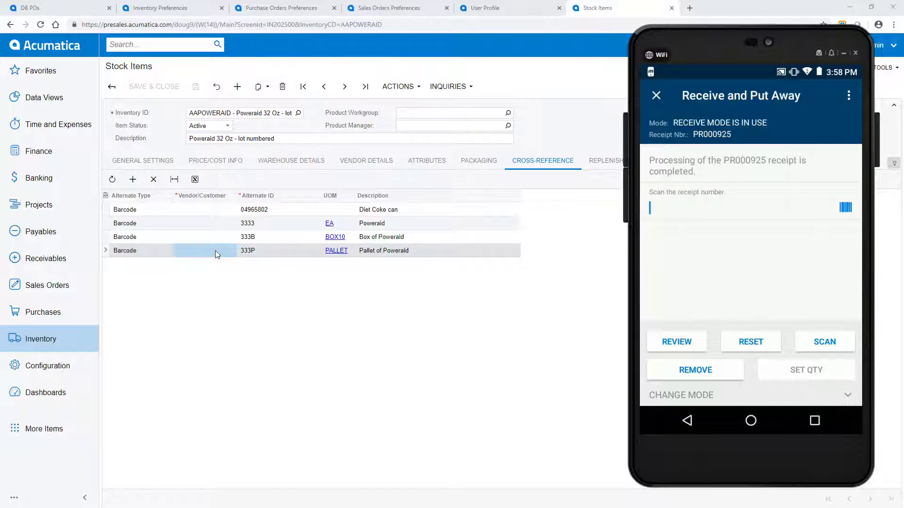
Open Purchase Receipts in a separate browser tab and display the most recent receipt
click(34, 317)
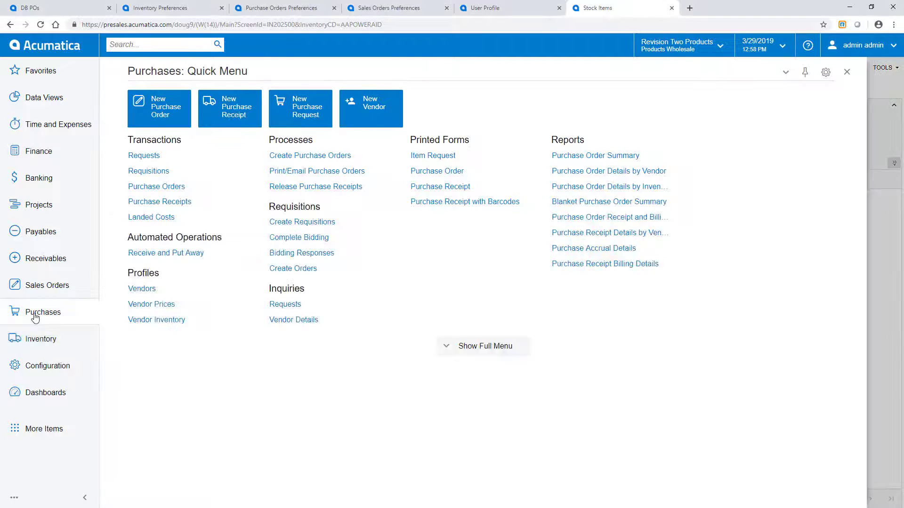
right_click(231, 112)
click(236, 136)
click(365, 87)
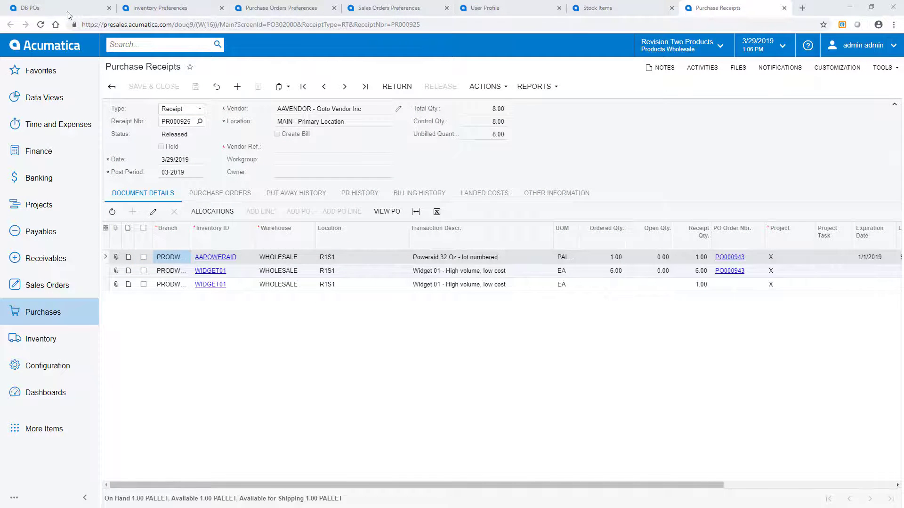
Return to the late purchase order list and review the order "PO 2 - receive then inspect and putaway"
click(67, 9)
click(252, 207)
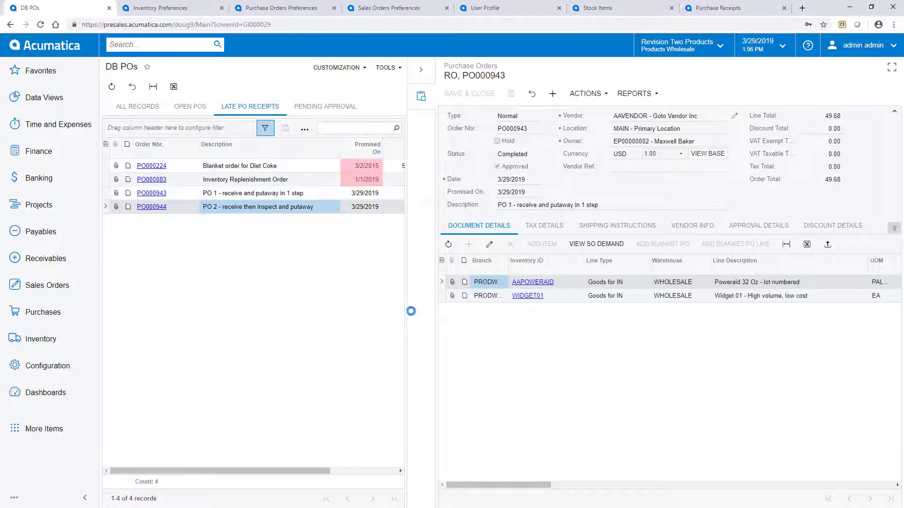
drag(515, 483, 484, 481)
Enable Use Single Receiving Location and Use Default Receiving Location in the purchase order preferences and save them
click(265, 8)
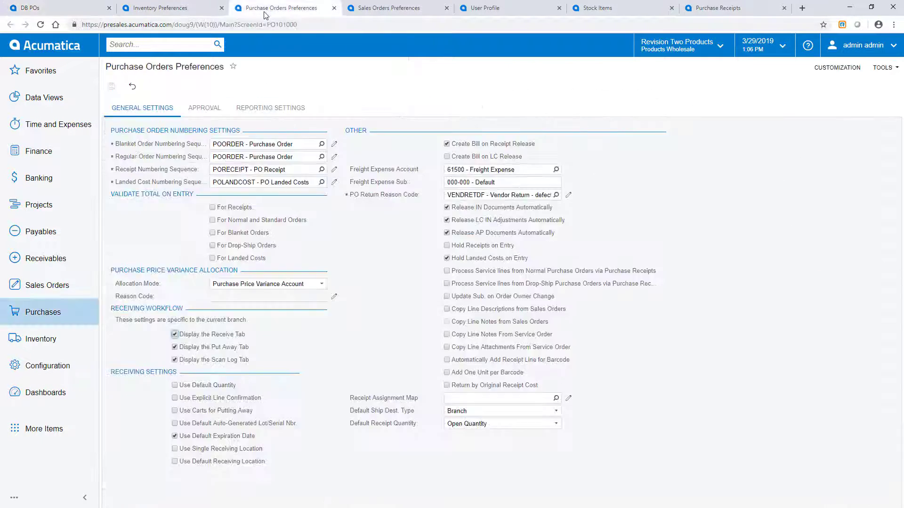
click(175, 449)
click(175, 461)
click(112, 85)
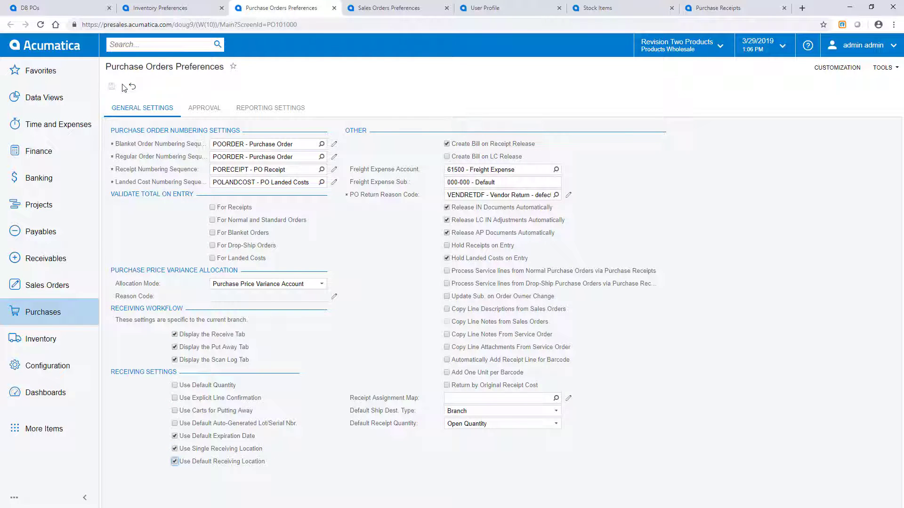
Create a mobile receipt by entering the purchase order number of "PO 2 - receive then inspect and putaway"
click(62, 11)
key(alt+Tab)
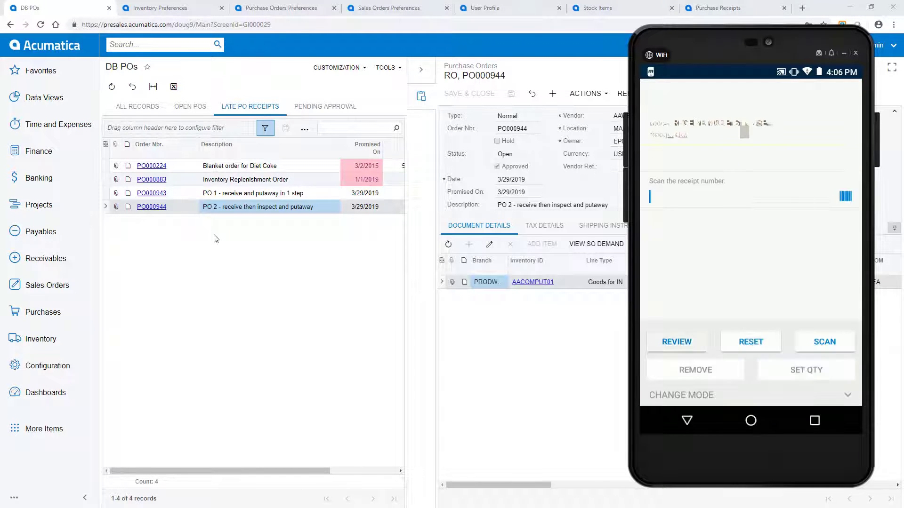
text(po000944)
key(Return)
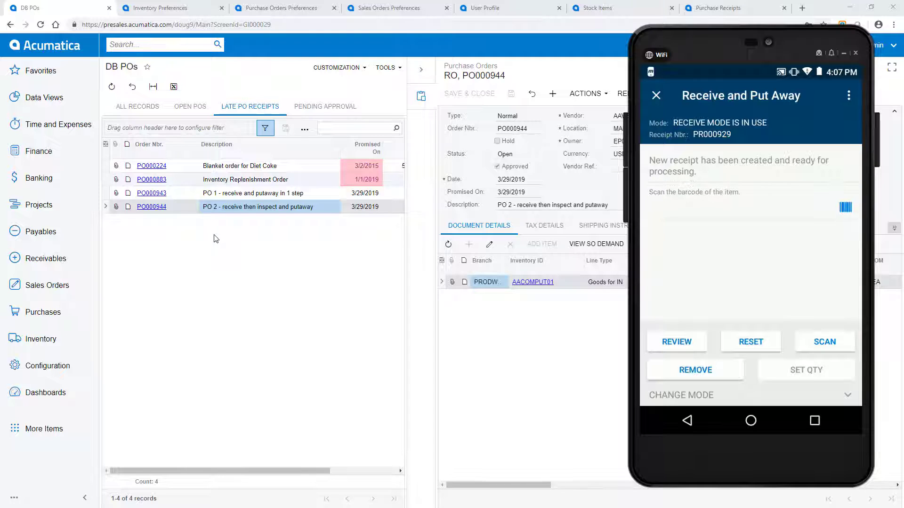
Enter item AACOMPUT01 and barcode 1111 on the mobile receipt
text(AACOMPUT01)
key(Return)
text(1111)
key(Return)
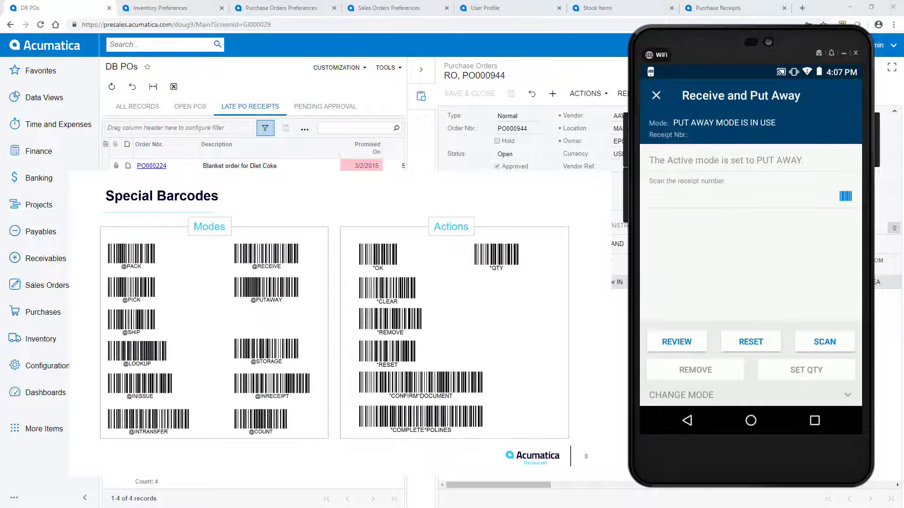
Display the PO history of the "PO 2 - receive then inspect and putaway" order to check its receipt
click(894, 228)
click(863, 247)
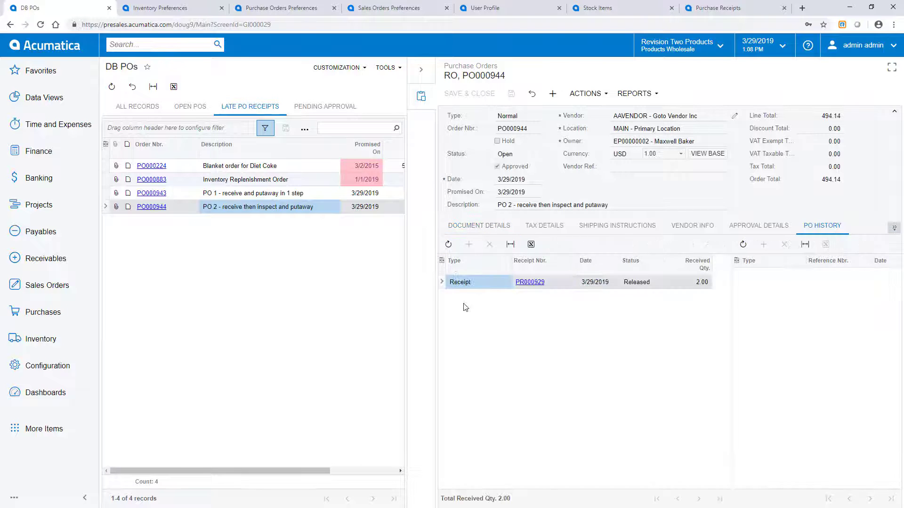
Put away two AACOMPUT01 units at location R1S1 on the mobile device, entering barcode 1111 for each, and complete the receipt
key(alt+Tab)
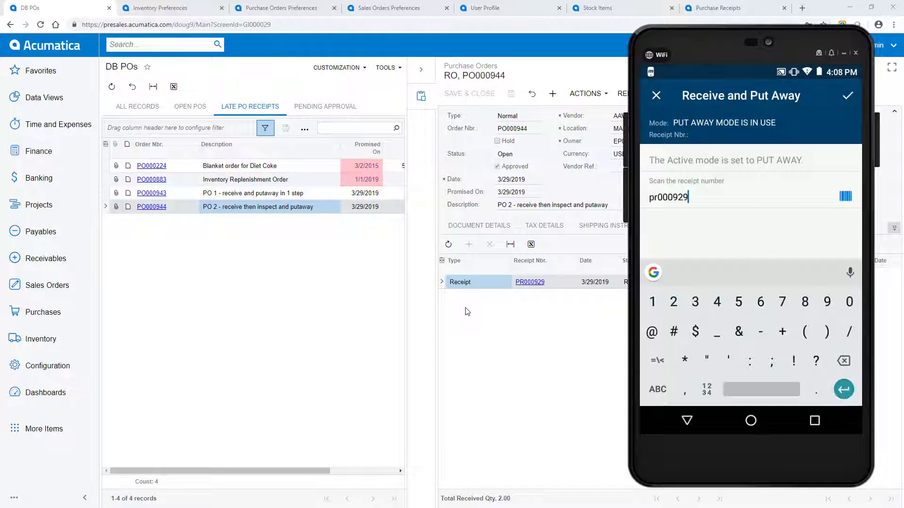
key(Return)
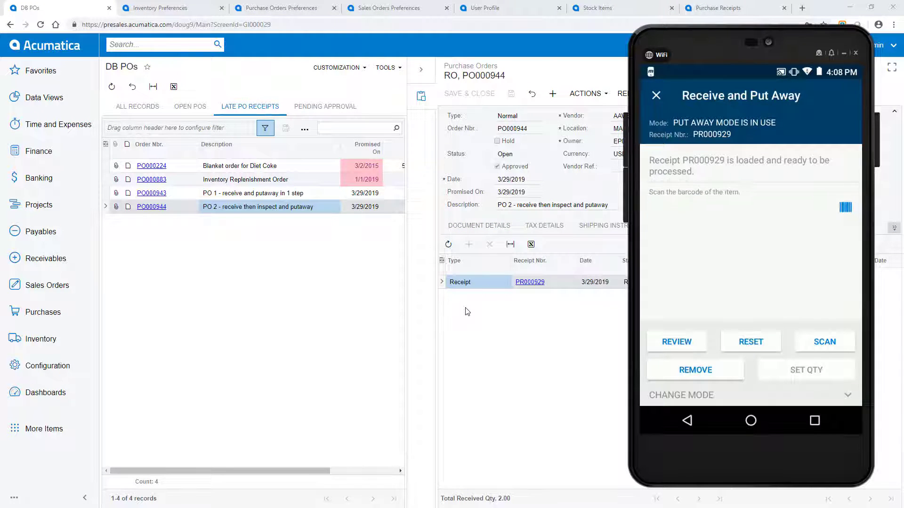
text(1111)
key(Return)
text(R1S1)
key(Return)
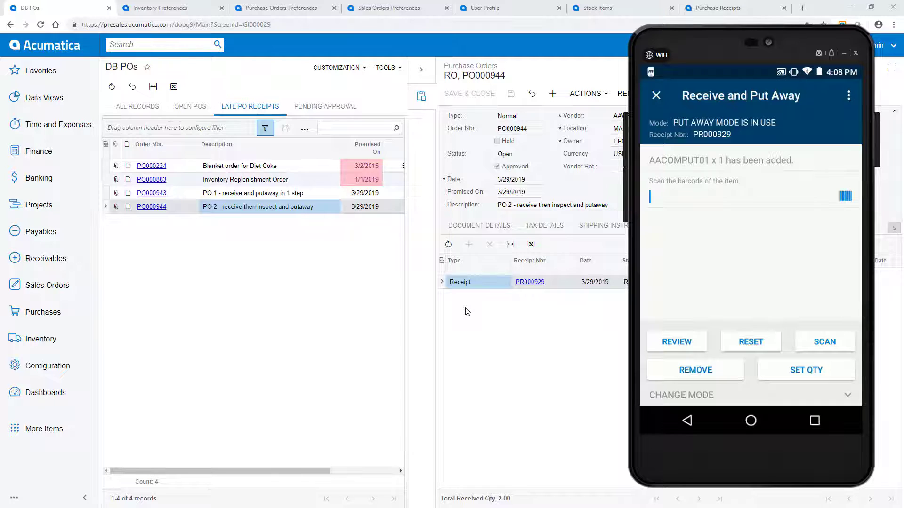
text(1111)
key(Return)
text(R1S1)
key(Return)
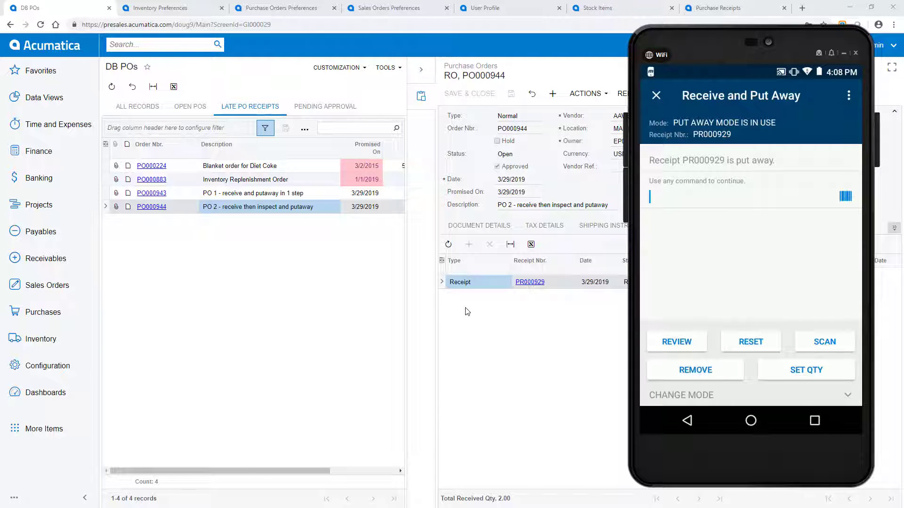
key(Menu)
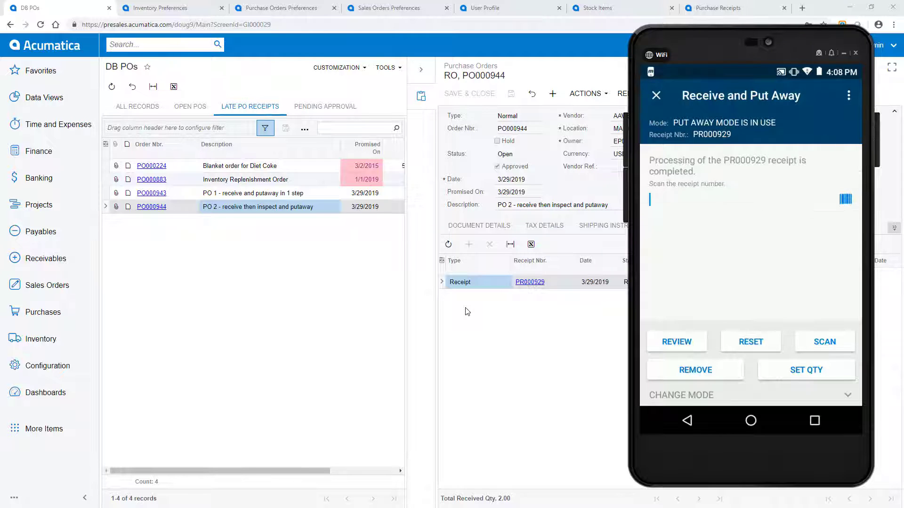
Open the most recent inventory document in a separate browser tab
click(36, 335)
right_click(227, 113)
click(235, 135)
click(345, 93)
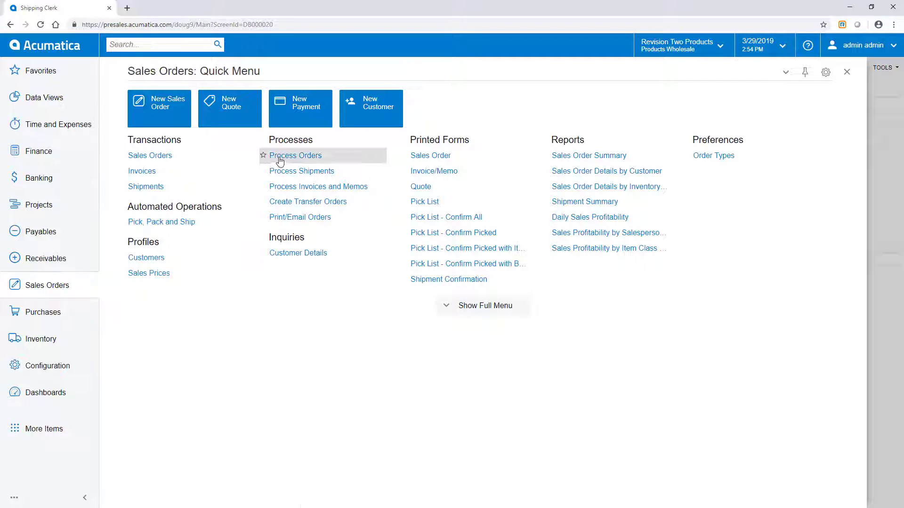
Run the Create Shipment action for all sales orders in Process Orders, and close the processing page
right_click(280, 158)
click(287, 172)
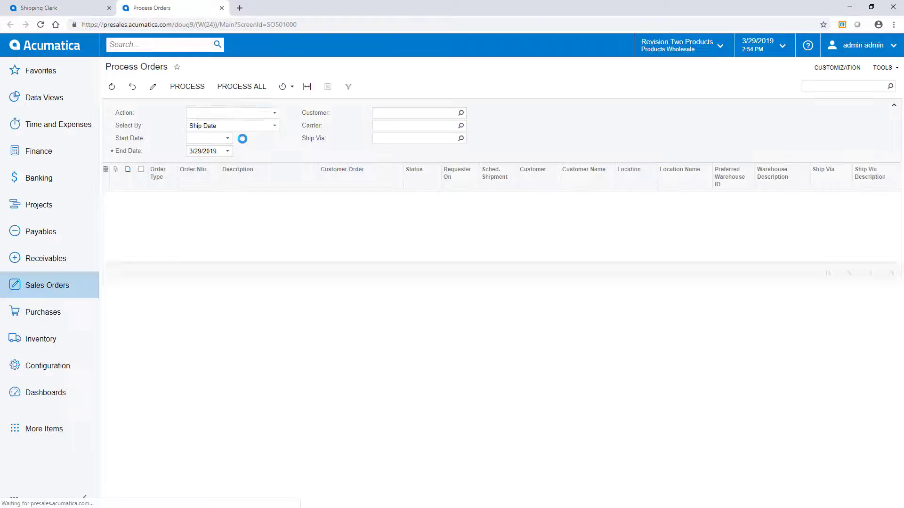
click(273, 116)
click(238, 159)
click(236, 86)
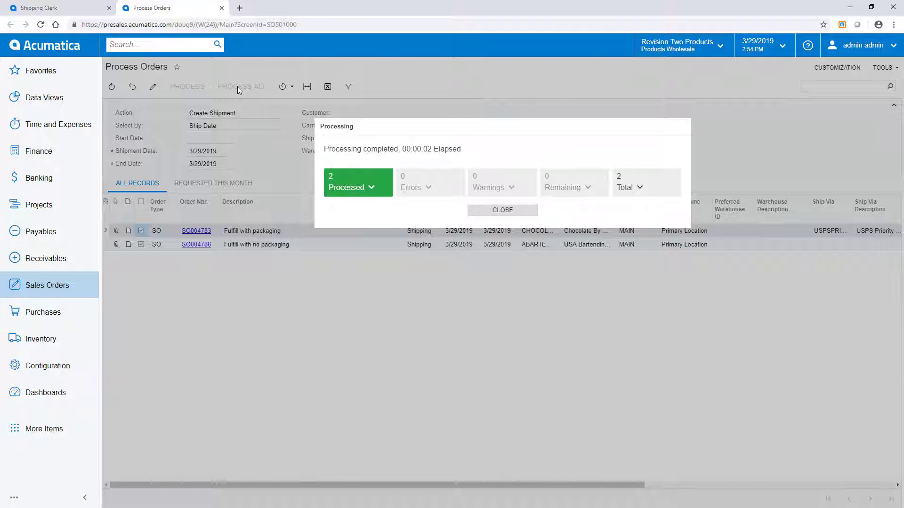
click(221, 7)
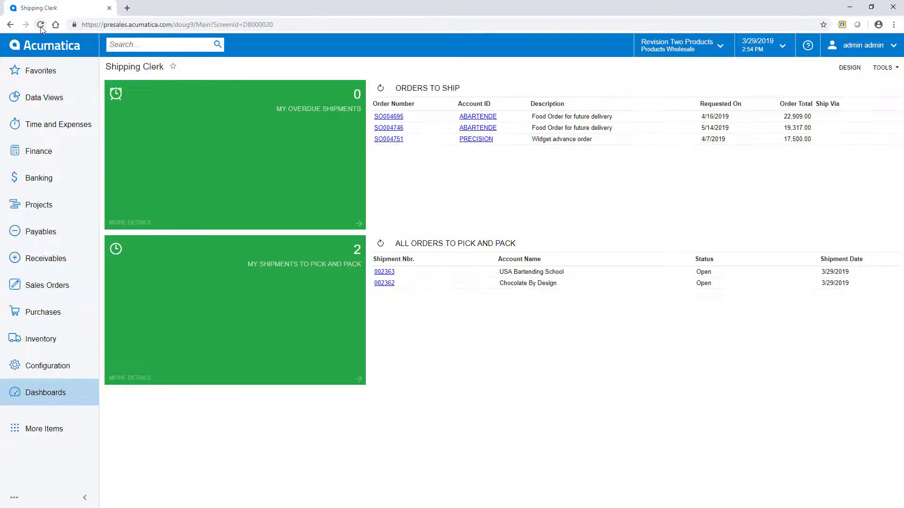
Open the USA Bartending School shipment from the orders to pick and pack, and generate its pick list
click(466, 249)
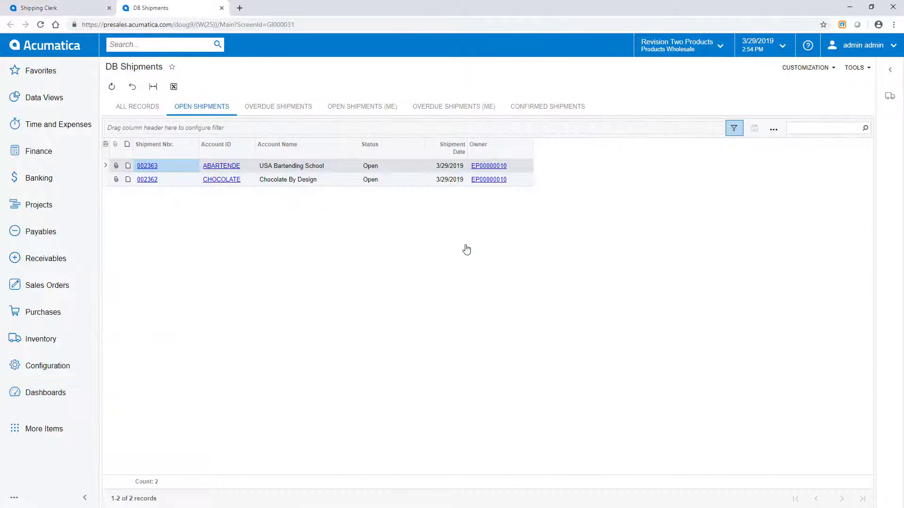
click(890, 96)
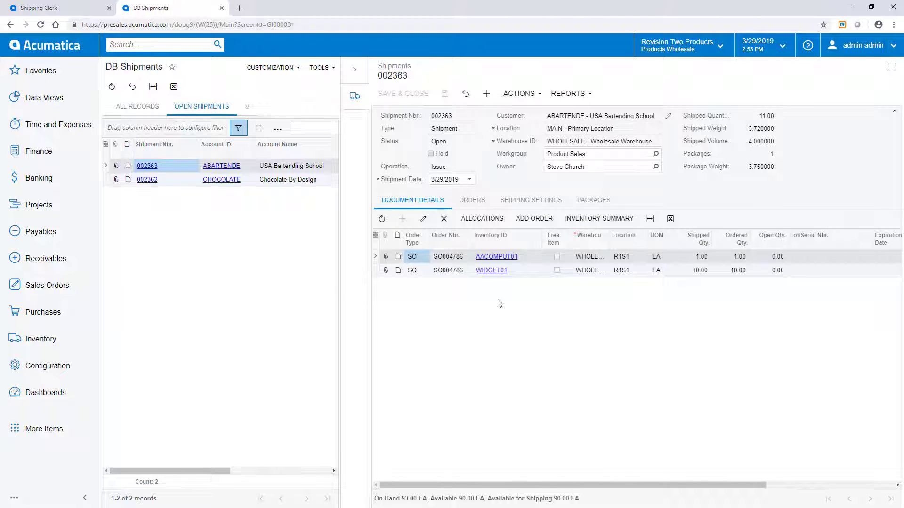
click(531, 95)
click(532, 228)
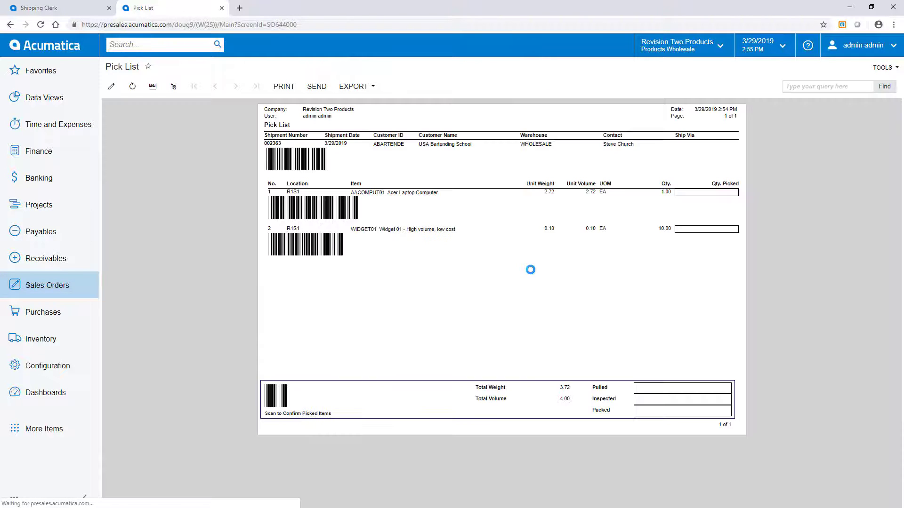
Switch to the mobile device, open Pick, Pack and Ship, and load the USA Bartending School shipment in pick mode
key(alt+Tab)
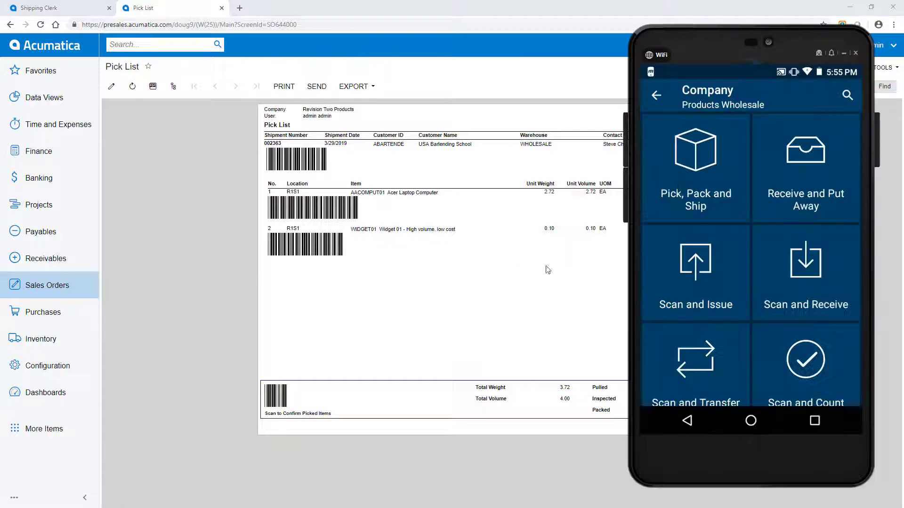
click(690, 180)
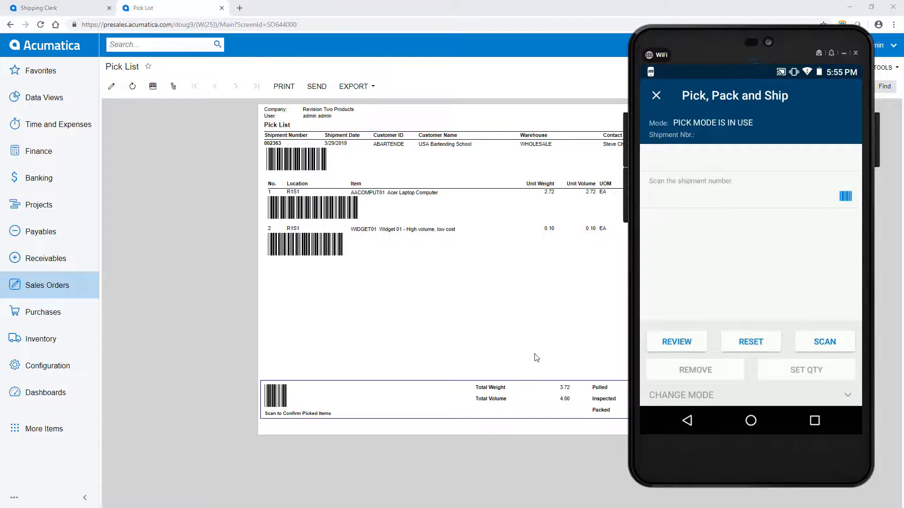
text(002363)
key(Return)
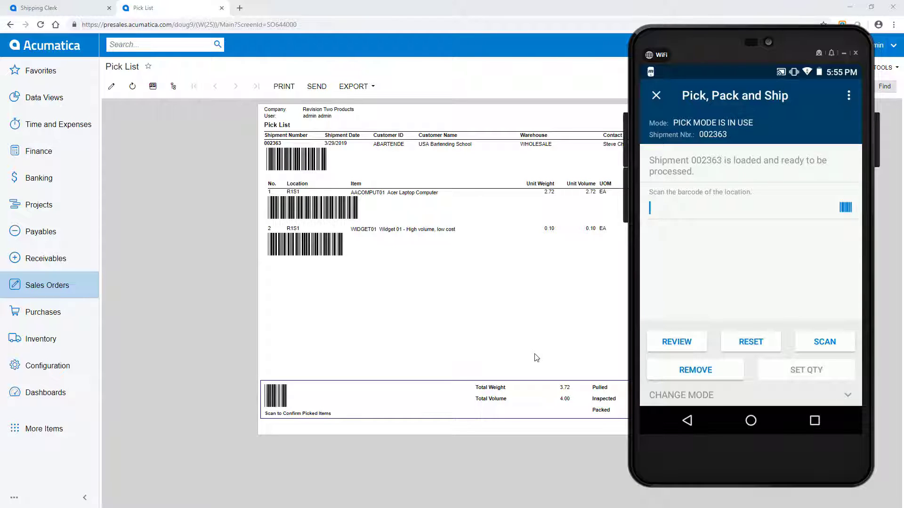
Pick one AACOMPUT01 unit from location R1S1 for the loaded shipment, and review the picked items
text(R1S1)
key(Return)
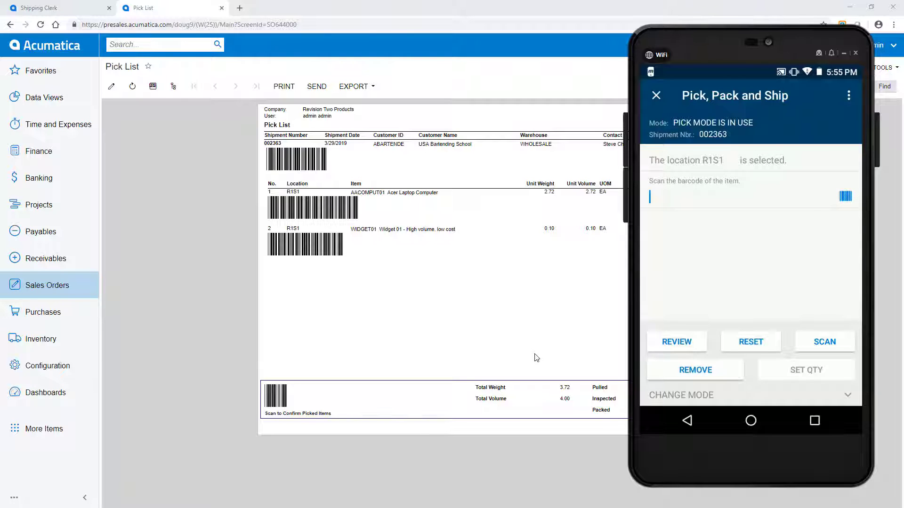
text(AACOMPUT01)
key(Return)
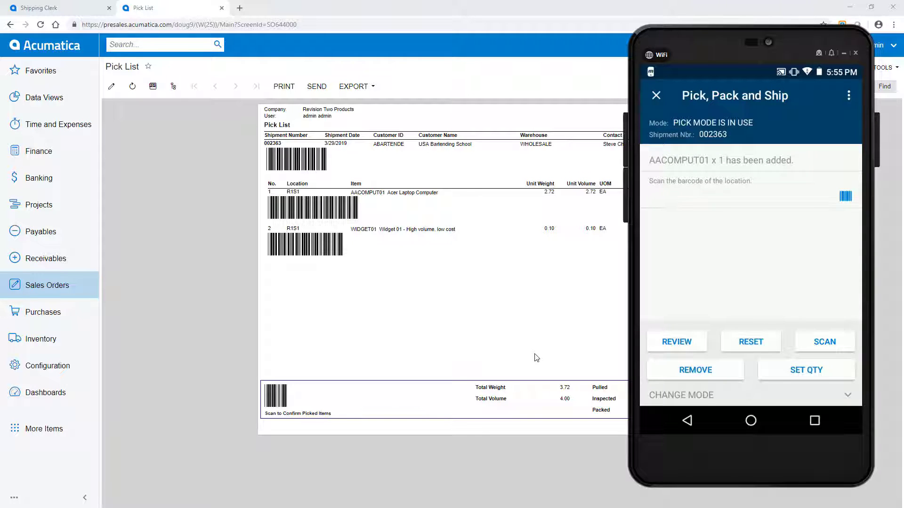
click(671, 351)
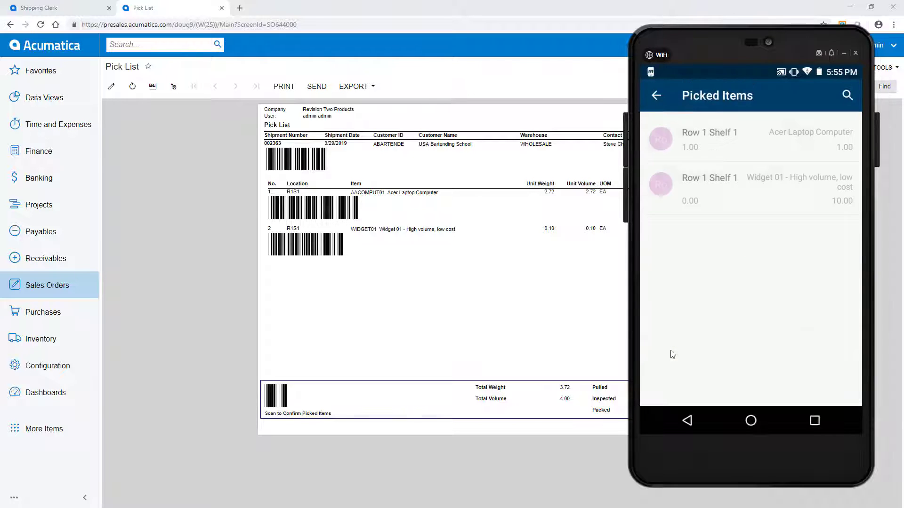
key(Escape)
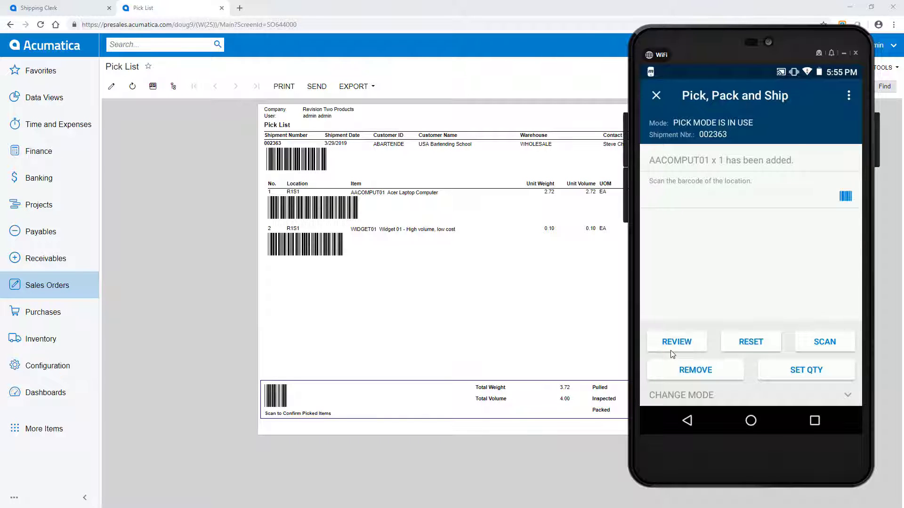
Pick the WIDGET01 items from location R1S1 by item barcode, and confirm the USA Bartending School shipment
text(R1S1)
key(Return)
text(555B)
key(Return)
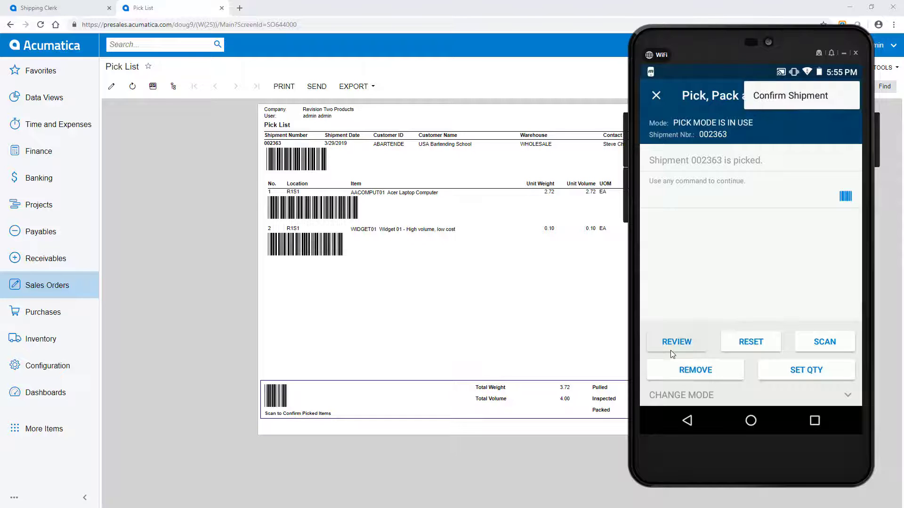
key(Return)
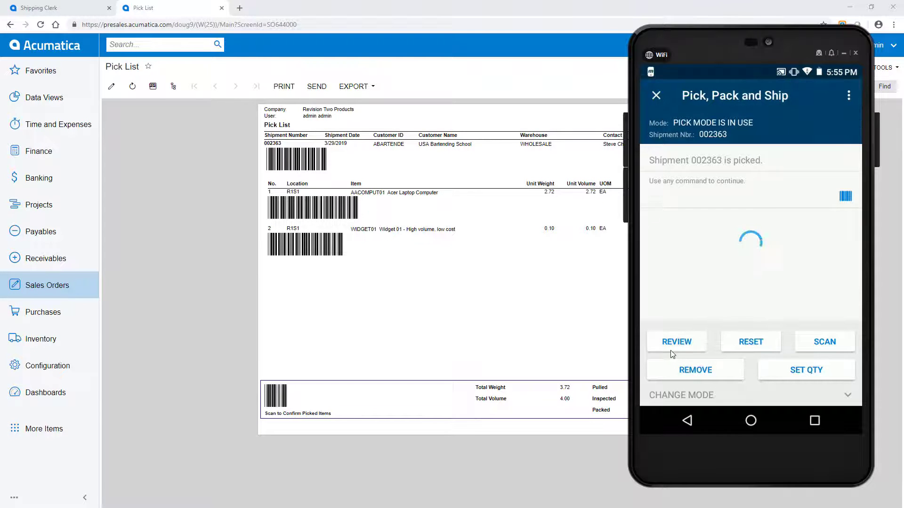
Open the USA Bartending School shipment record in the browser, run its Shipment Confirmation report, and close the report
click(56, 285)
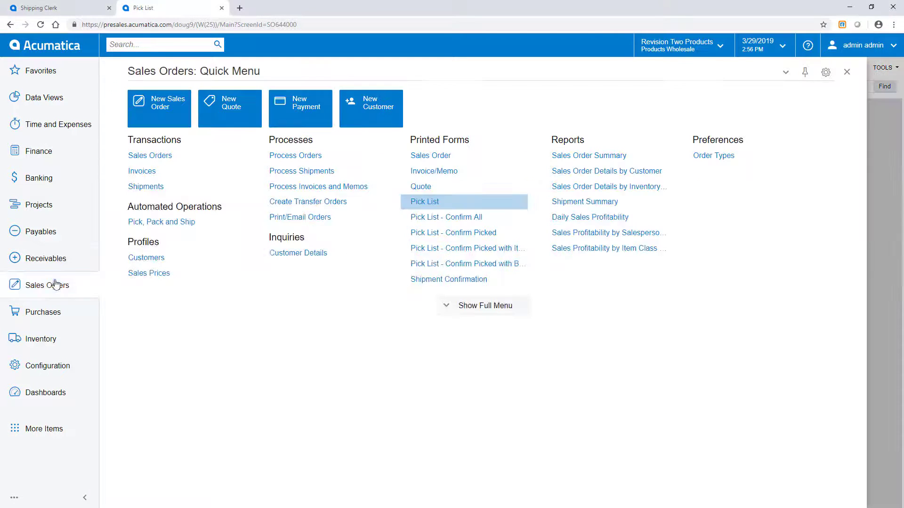
click(141, 187)
click(190, 148)
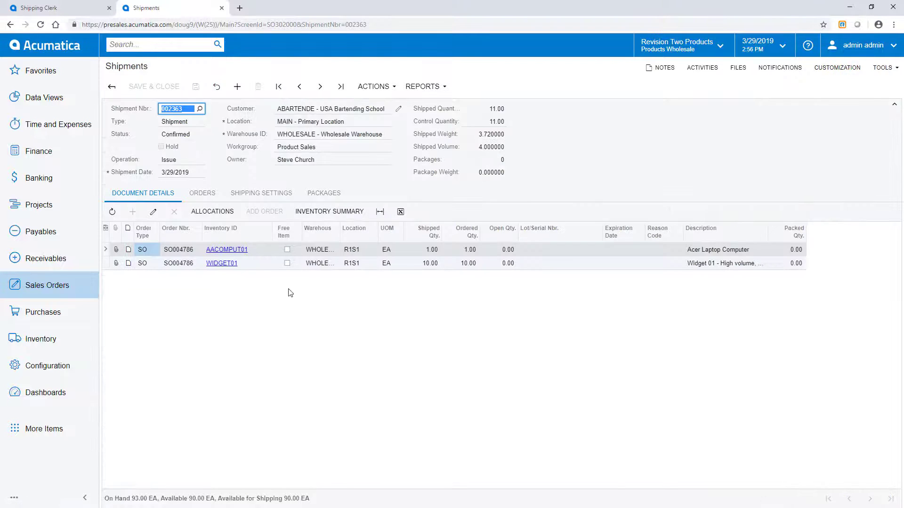
click(374, 87)
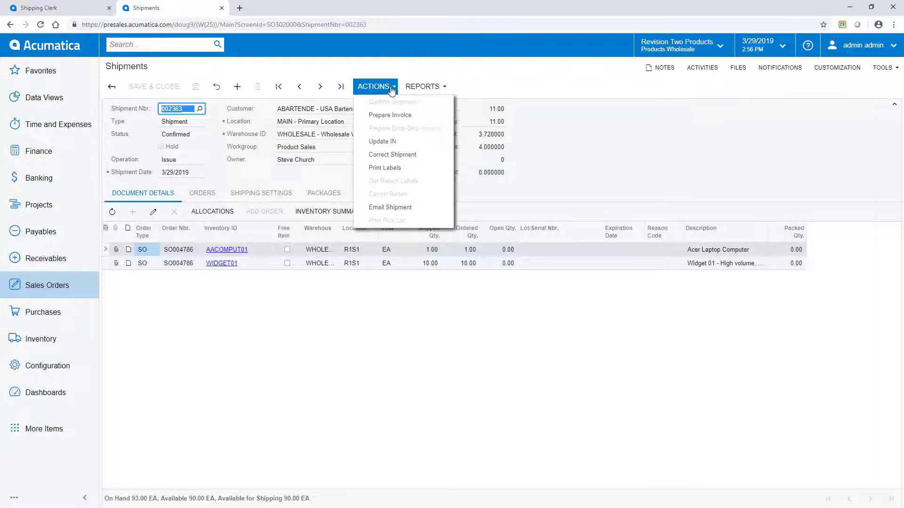
click(432, 87)
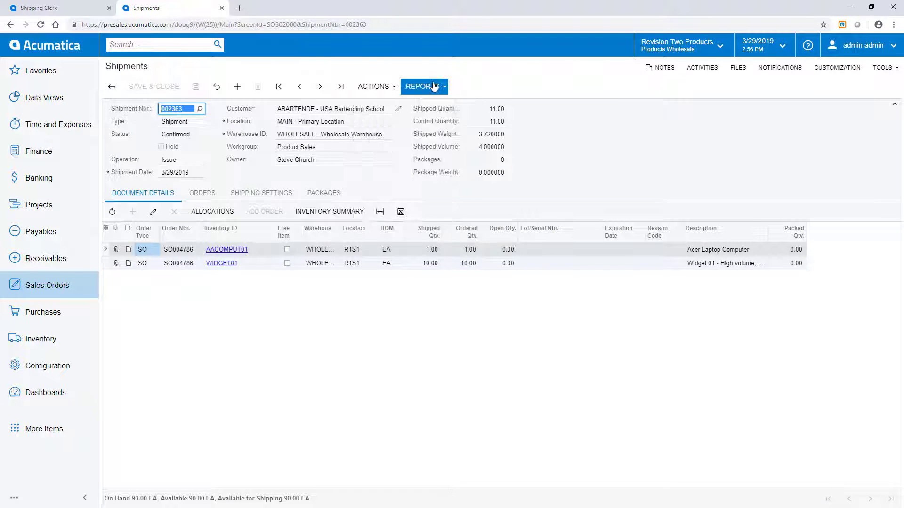
click(435, 103)
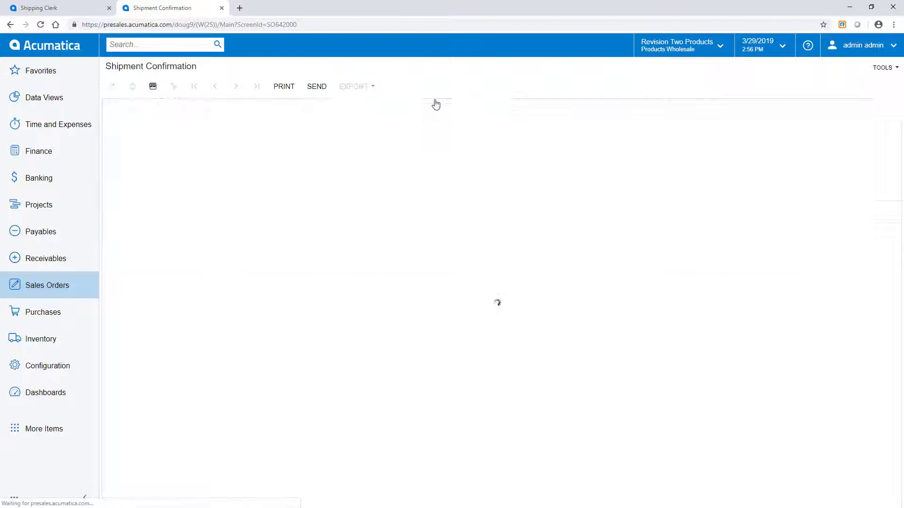
click(221, 8)
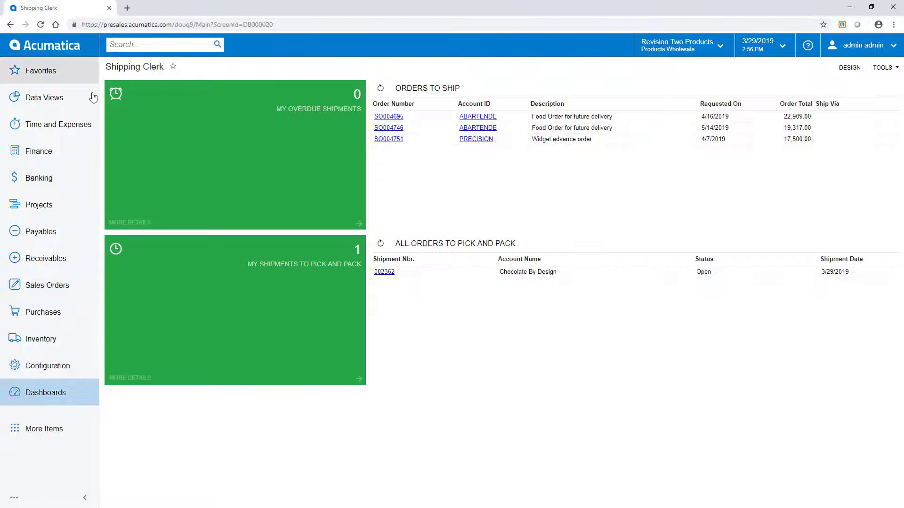
Generate the pick list for the open Chocolate By Design shipment, and load that shipment on the mobile device
click(425, 249)
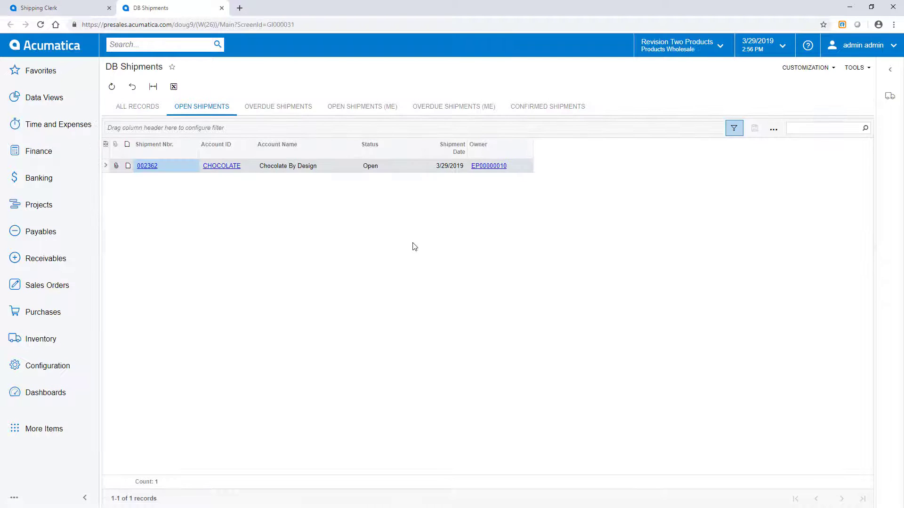
click(889, 97)
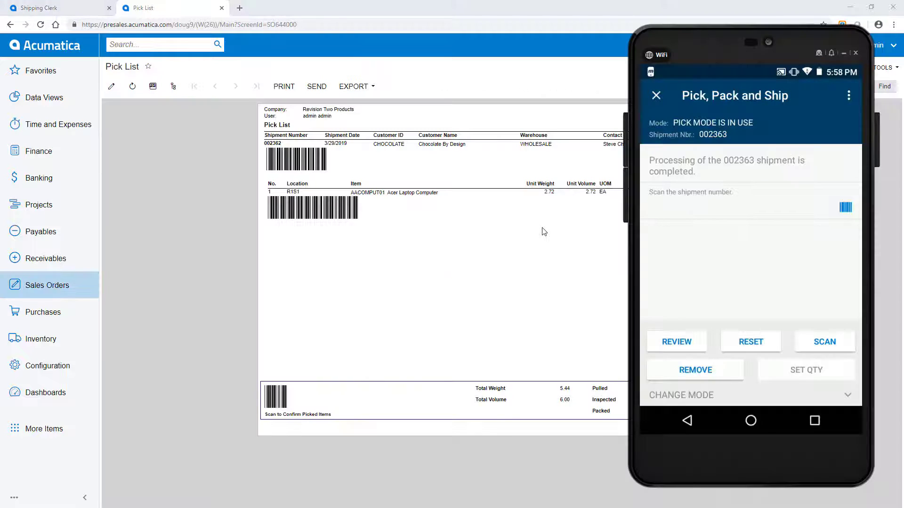
text(002362)
key(Return)
Pick two AACOMPUT01 units from location R1S1 using barcode 1111, and change the mobile device to pack mode
text(R1S1)
key(Return)
text(1111)
key(Return)
text(R1S1)
key(Return)
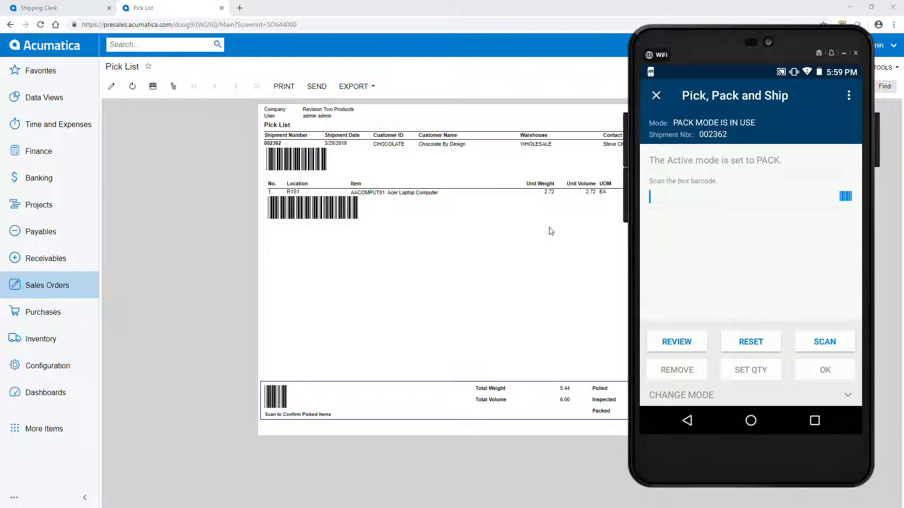
Pack two AACOMPUT01 units into a LARGE box on the mobile device, entering barcode 1111 for each
text(LARGE)
key(Return)
text(1111)
key(Return)
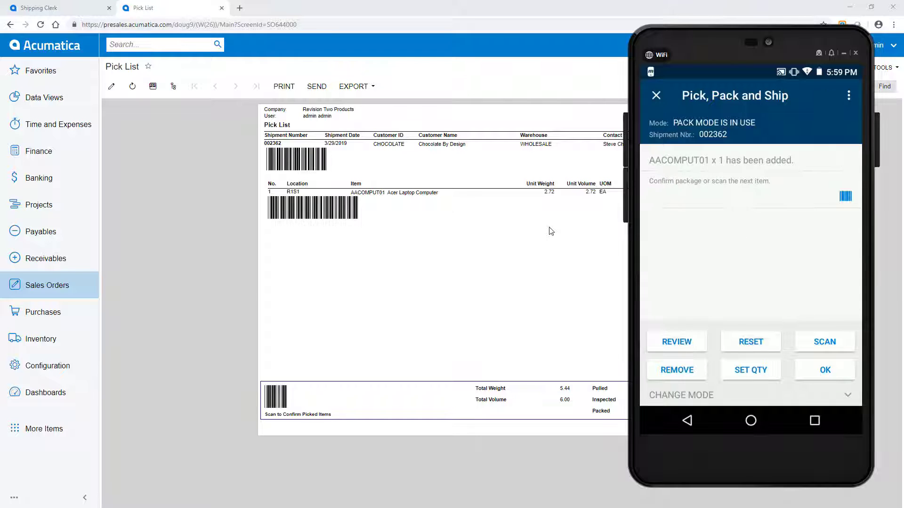
text(1111)
key(Return)
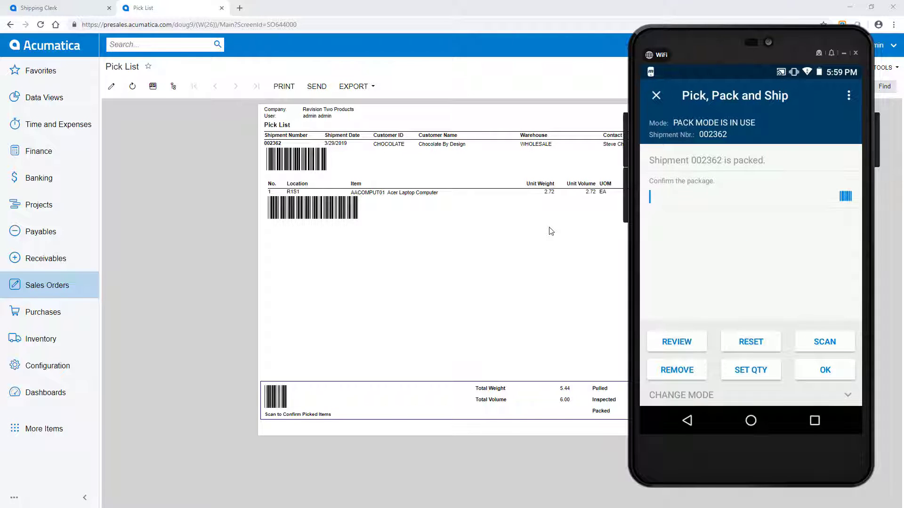
Confirm the LARGE package with a total weight of 5, and complete the Chocolate By Design shipment
key(Return)
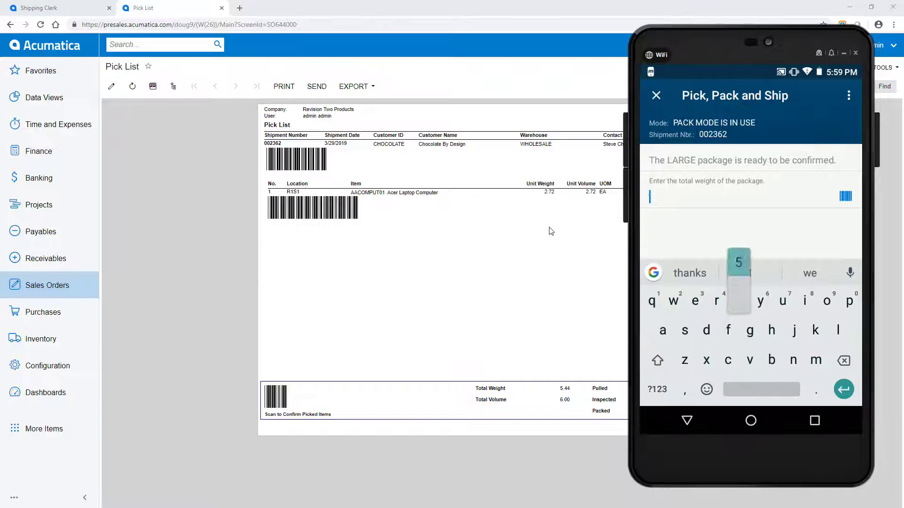
text(5)
key(Return)
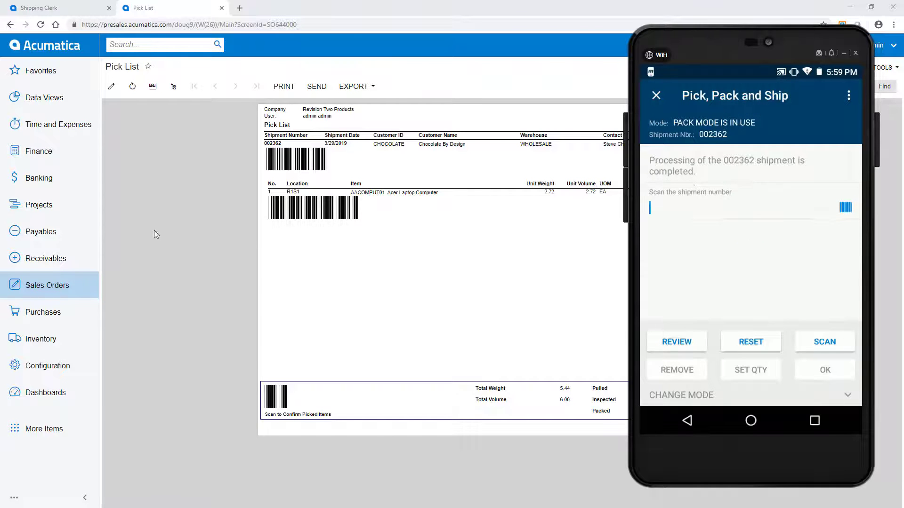
Open the Chocolate By Design shipment record, examine its packages, and view the shipping label attached to the LARGE package
click(50, 289)
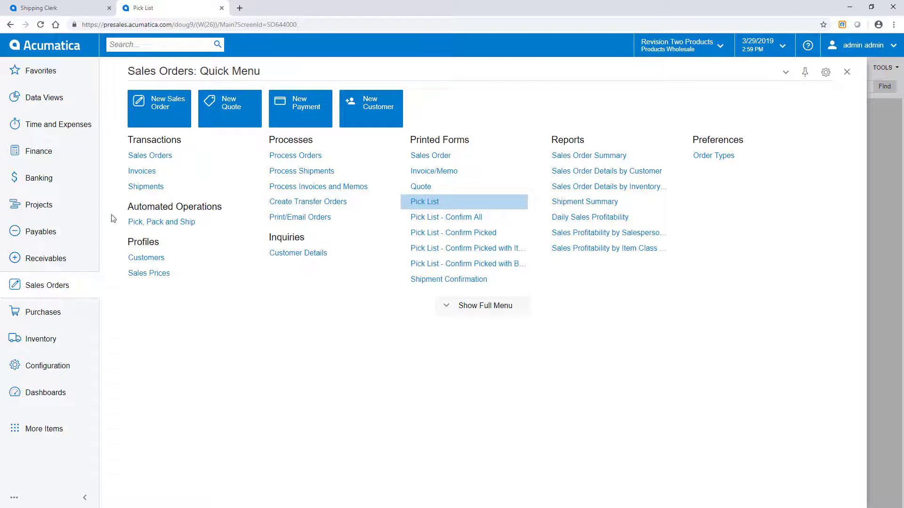
click(145, 188)
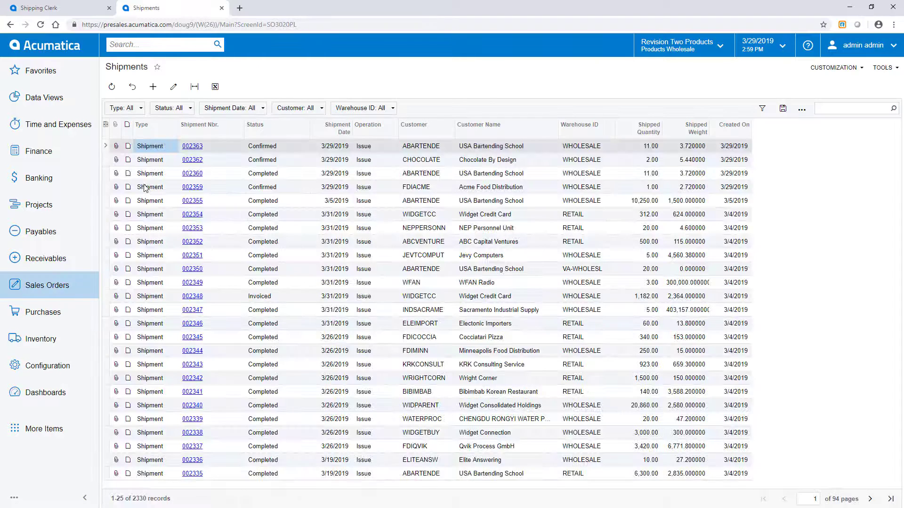
click(192, 160)
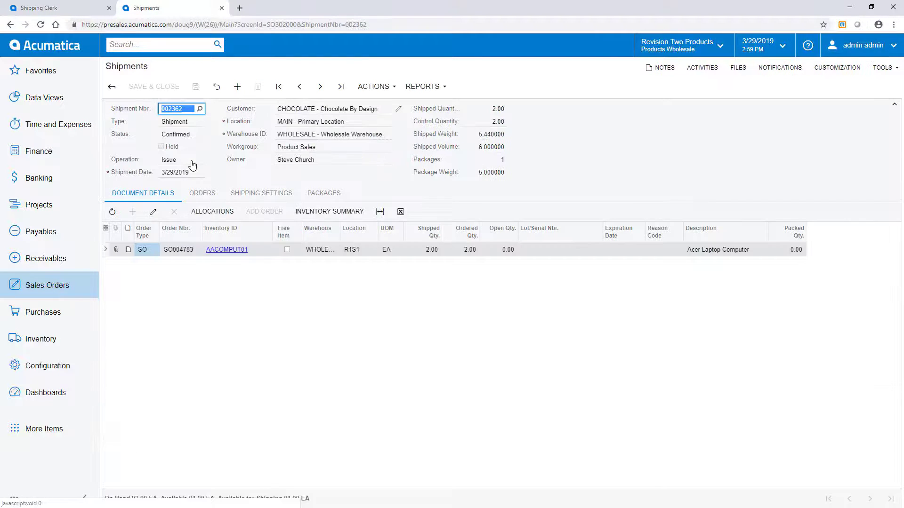
click(322, 193)
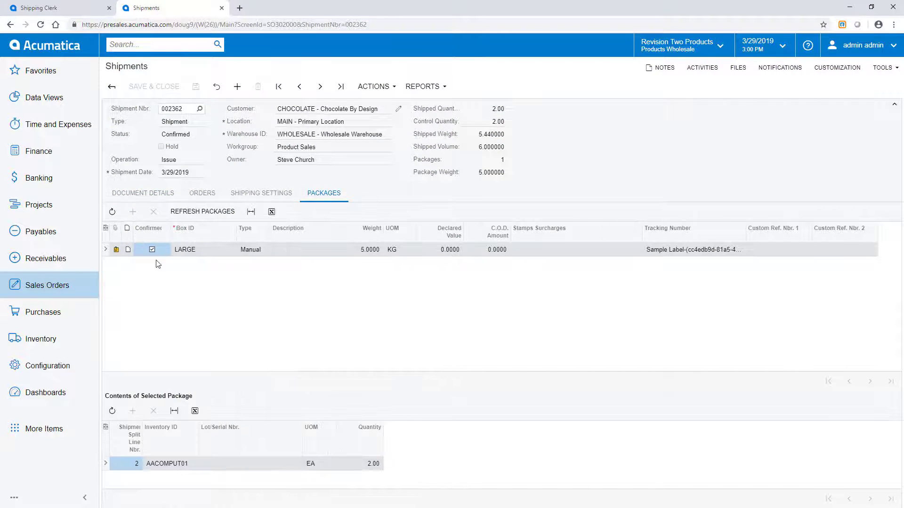
click(116, 250)
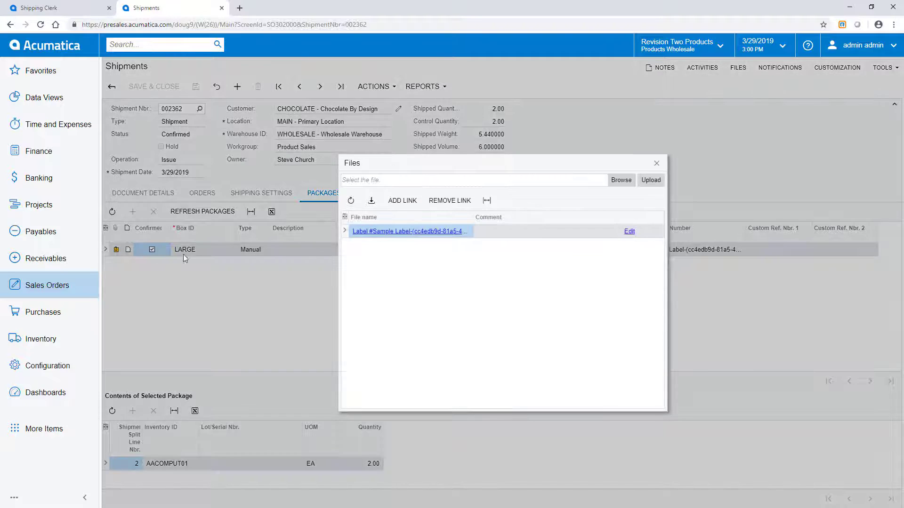
click(378, 232)
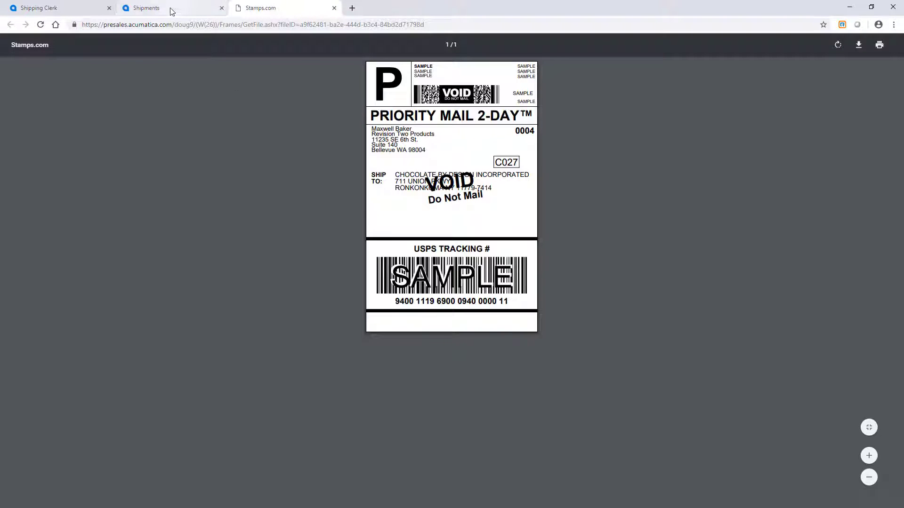